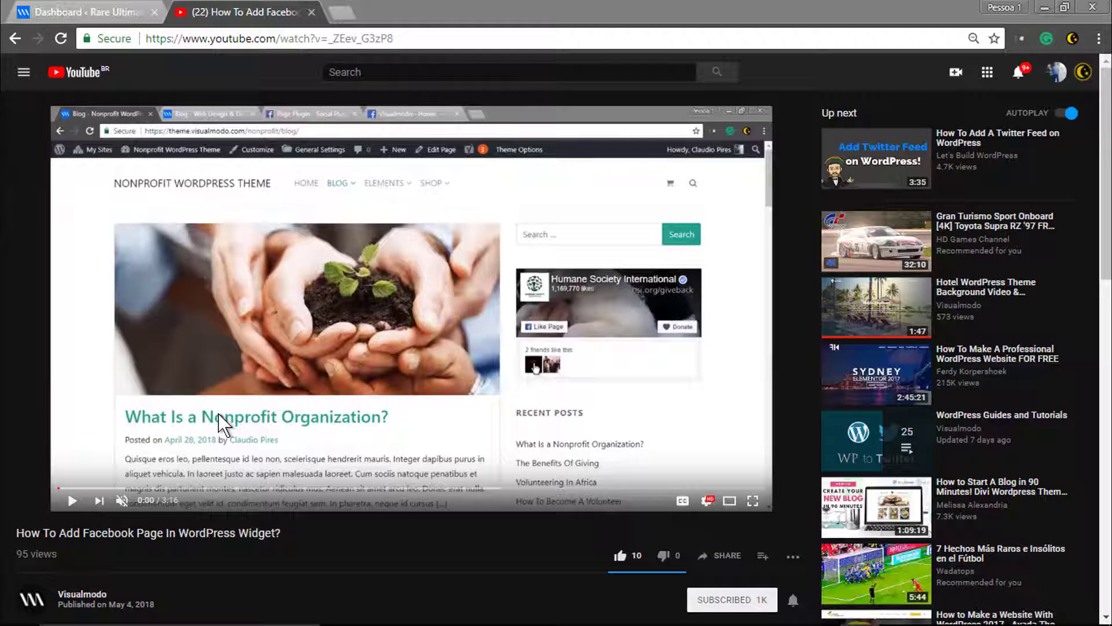
Create a new post titled 'Video Post' with its body editor in Text (HTML) mode
click(69, 13)
mouse_move(43, 226)
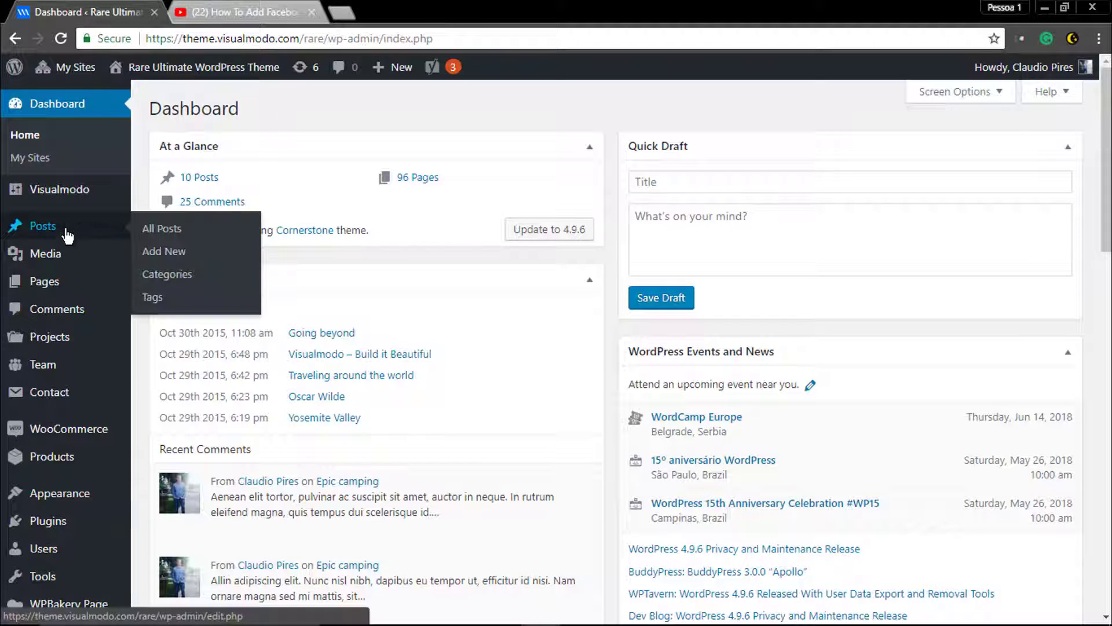
click(172, 256)
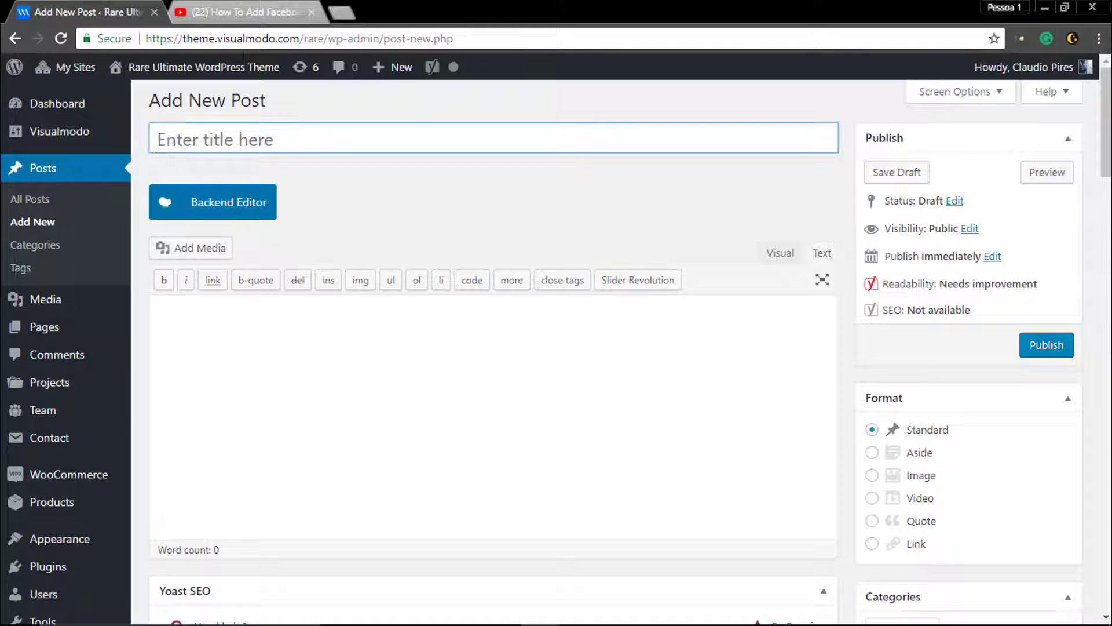
key(shift)
text(Video)
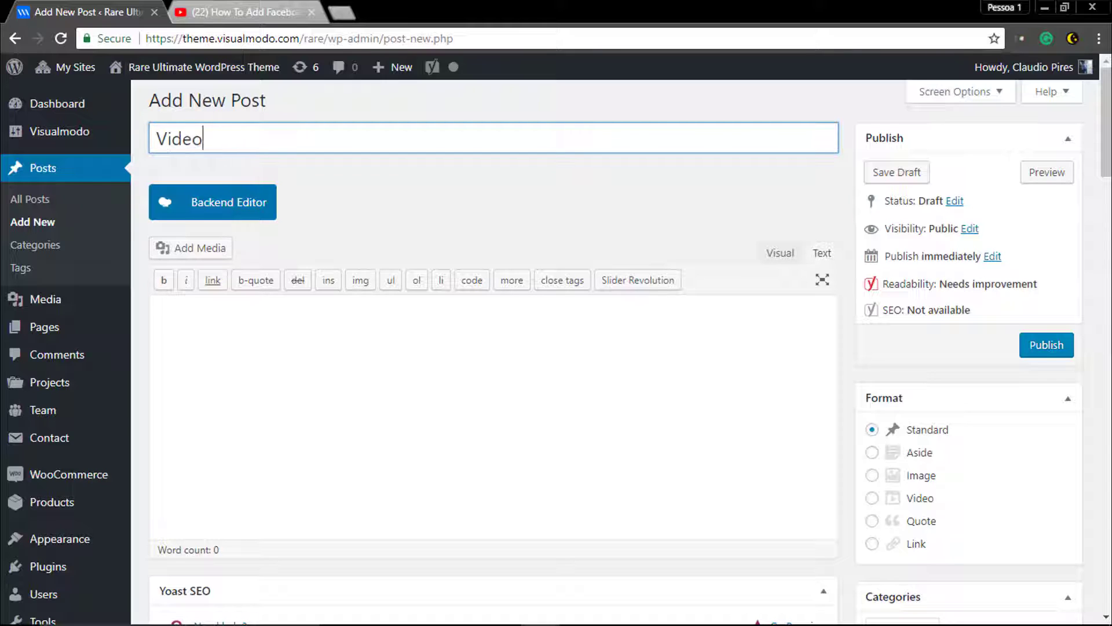
text( Post)
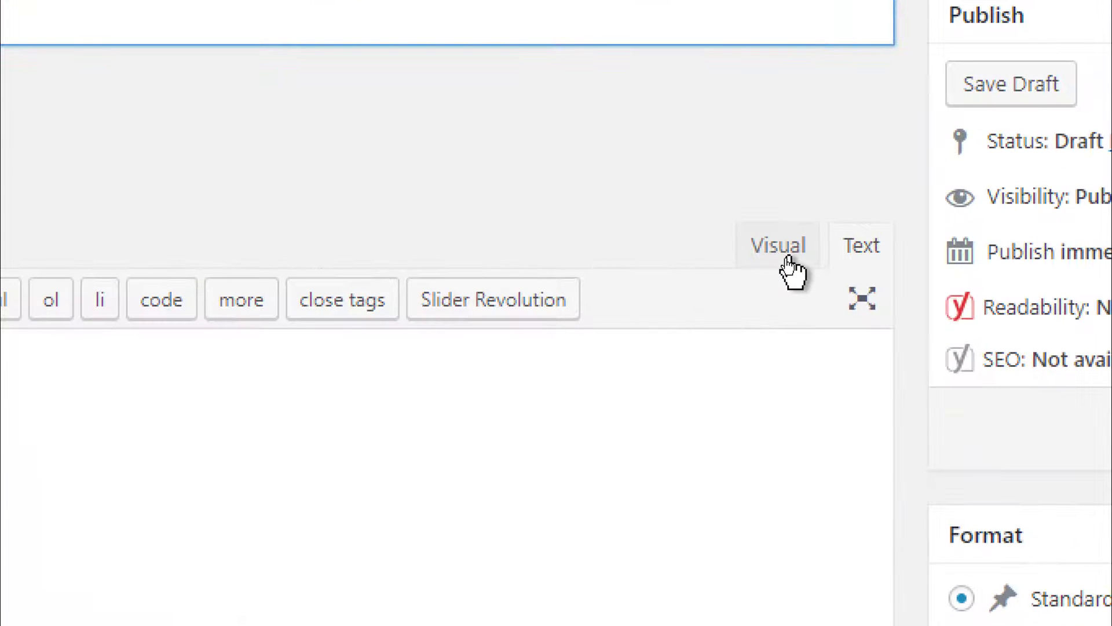
click(786, 261)
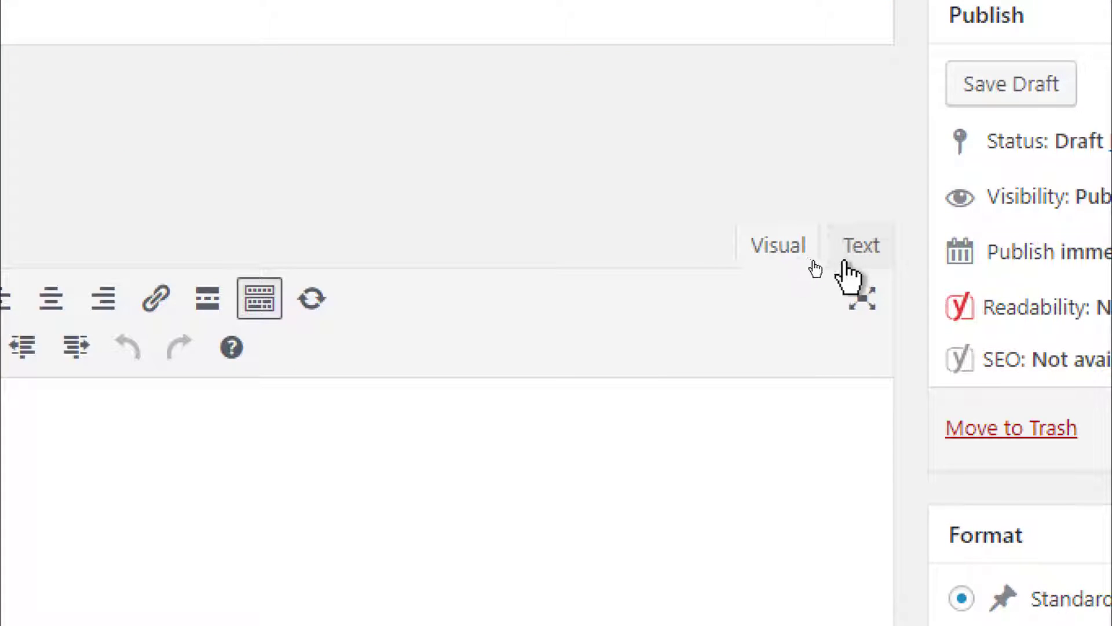
click(867, 252)
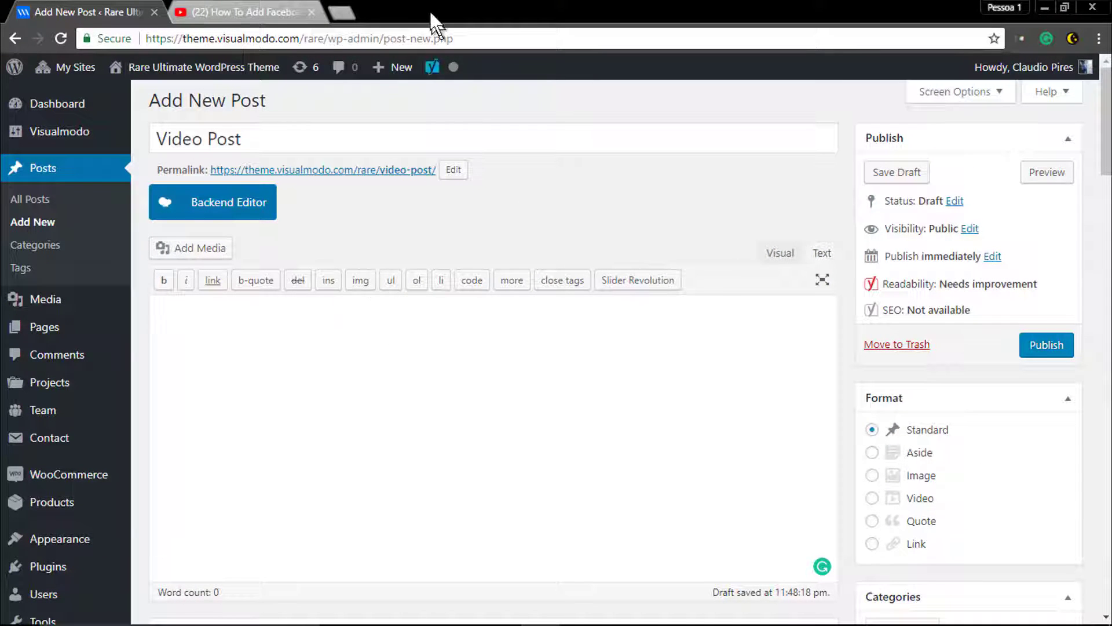
Copy the YouTube video's iframe embed code from Share > Embed into the Video Post body
click(273, 11)
scroll(556, 392, down, 3)
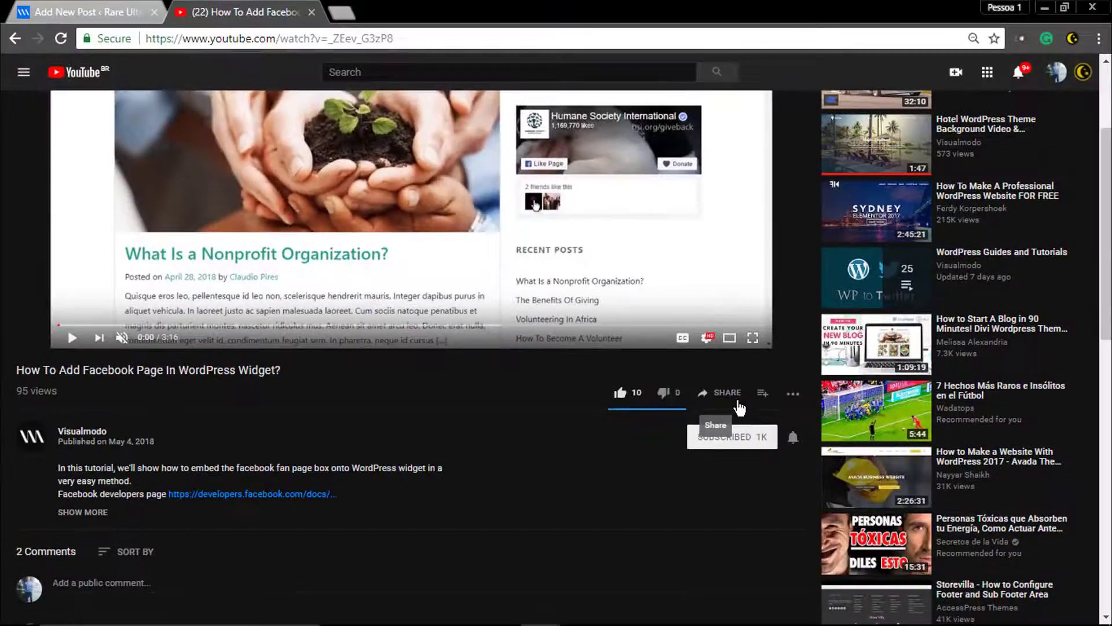
click(724, 402)
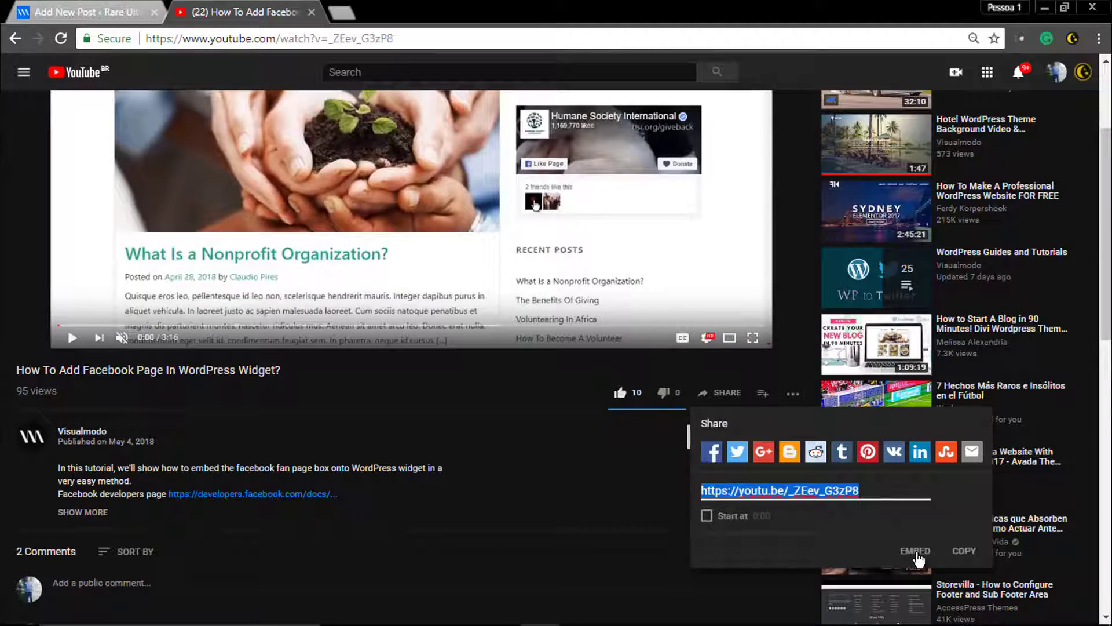
click(916, 554)
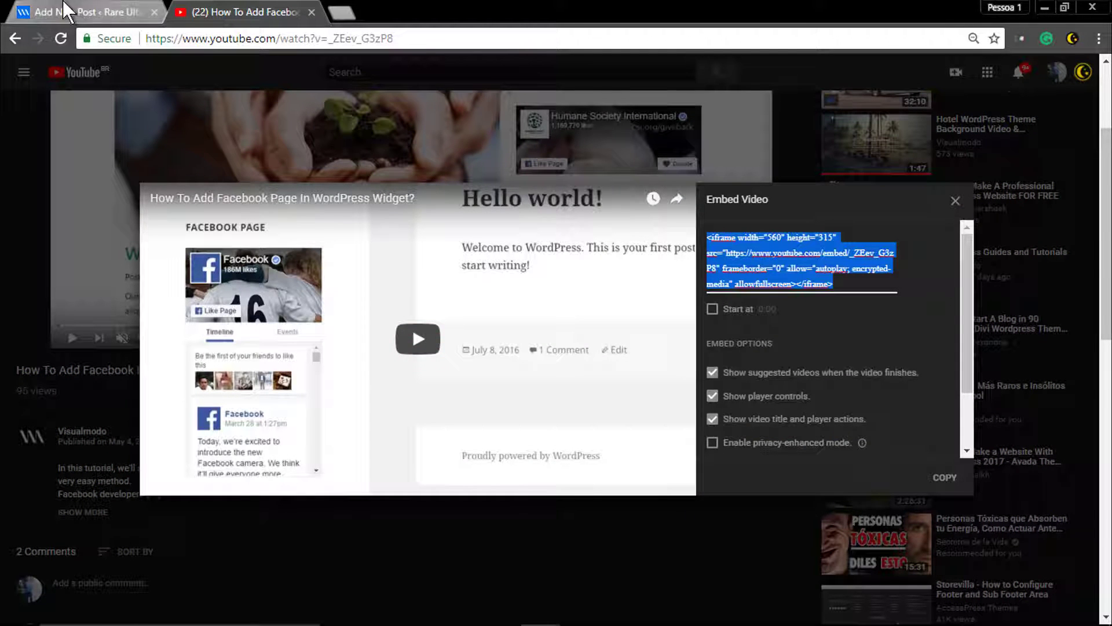
click(75, 12)
text(<iframe width="560" height="315" src="https://www.youtube.com/embed/_ZEev_G3zP8" frameborder="0" allow="autoplay; encrypted-media" allowfullscreen></iframe>)
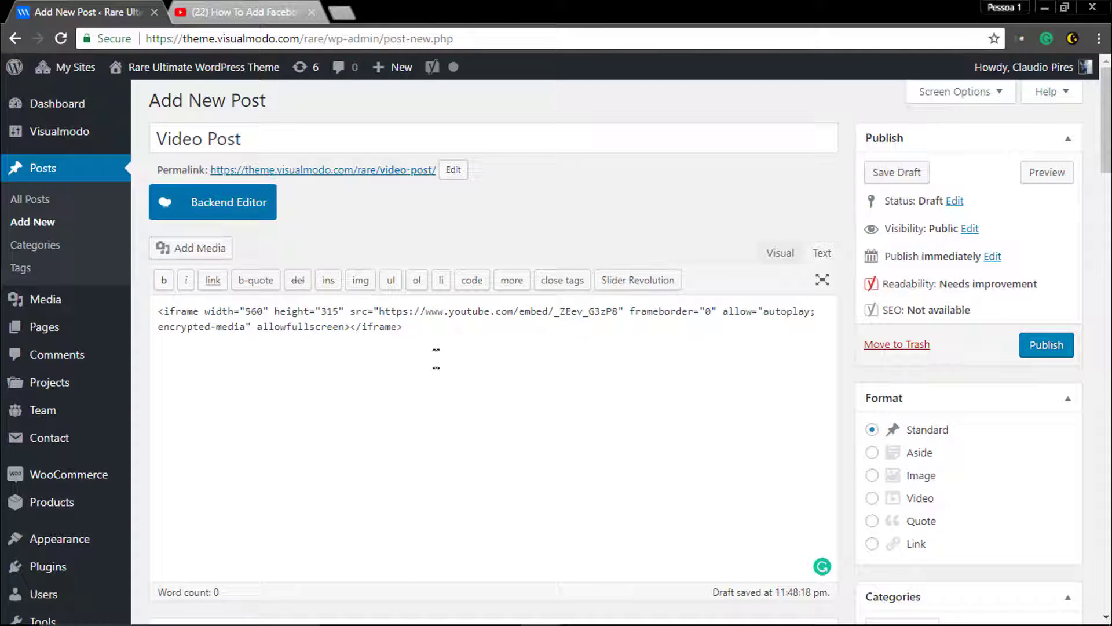
Preview the embedded YouTube video in the Visual editor
click(782, 255)
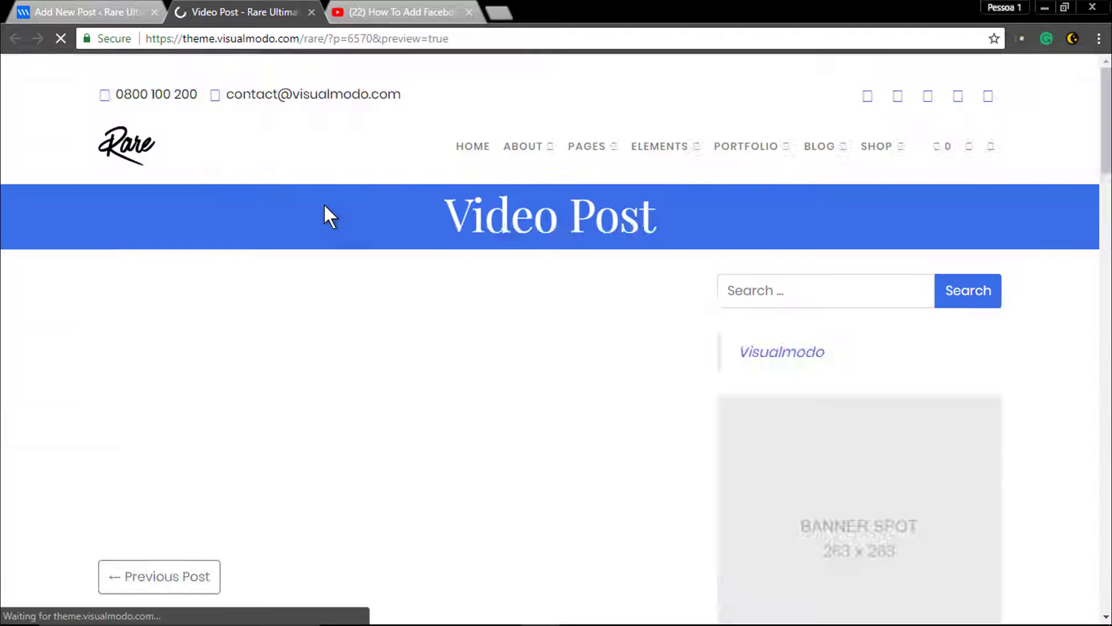
scroll(143, 255, down, 2)
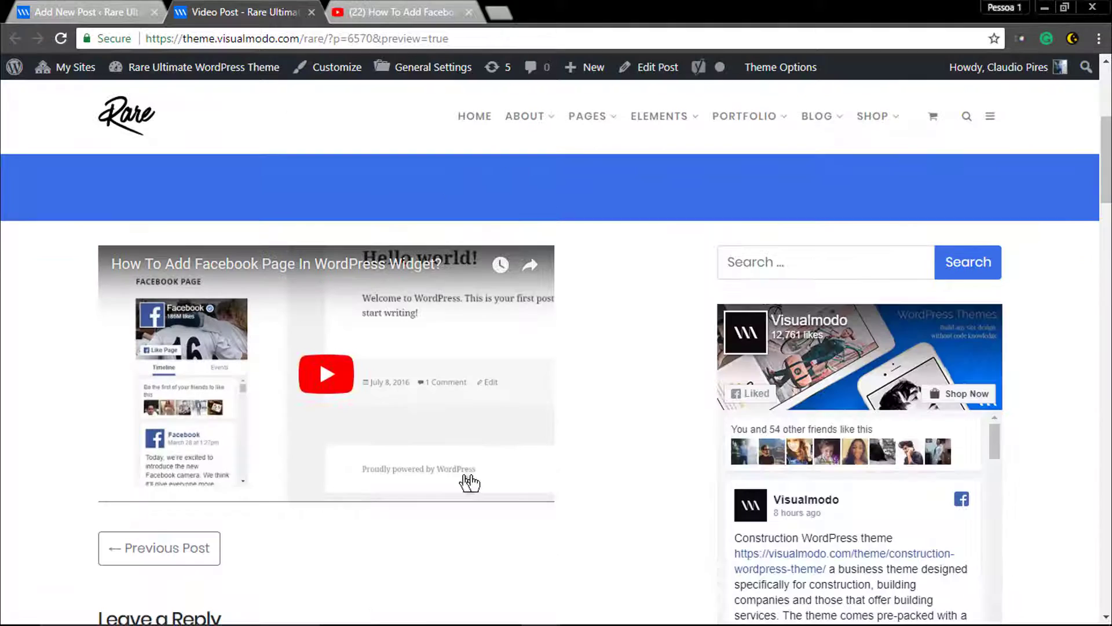
click(88, 12)
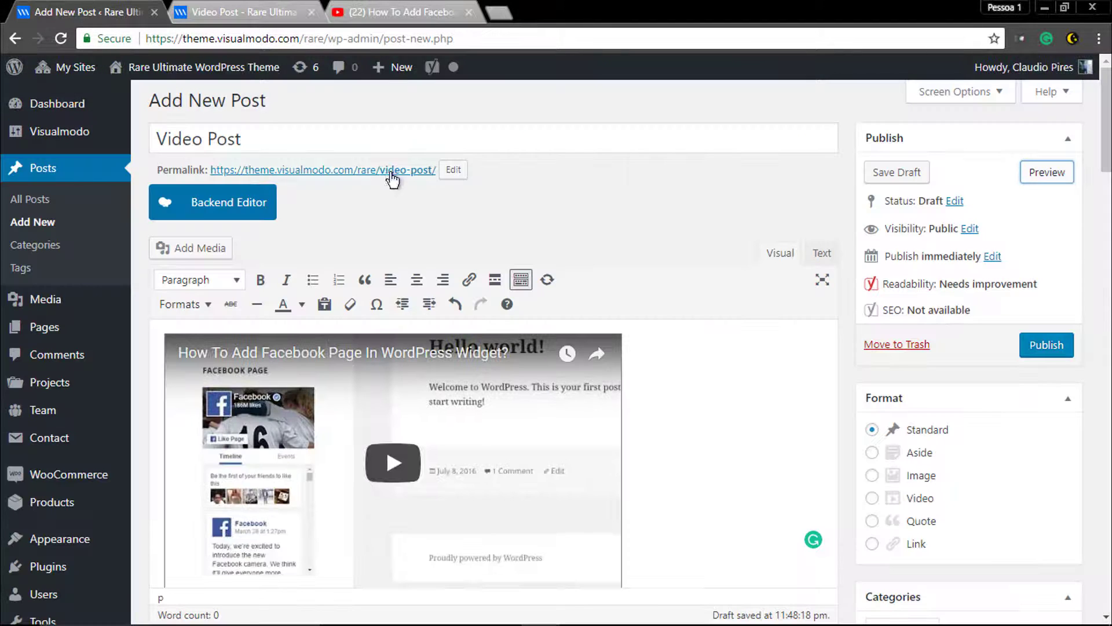
Change the iframe width from 560 to 100% and height from 315 to 450, then preview
click(824, 259)
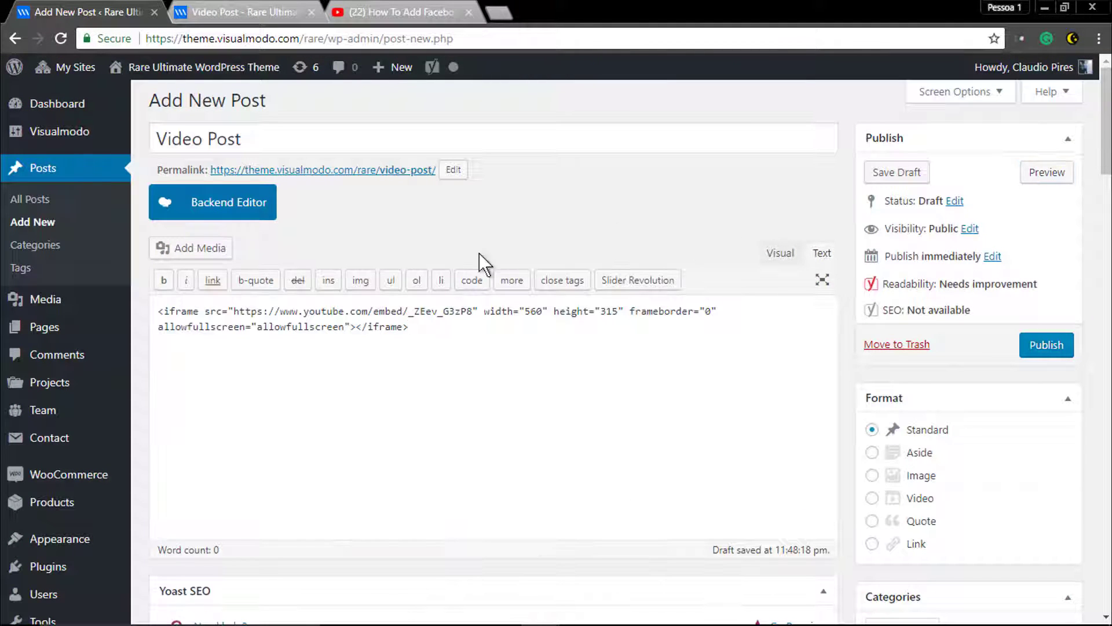
double_click(533, 311)
text(10)
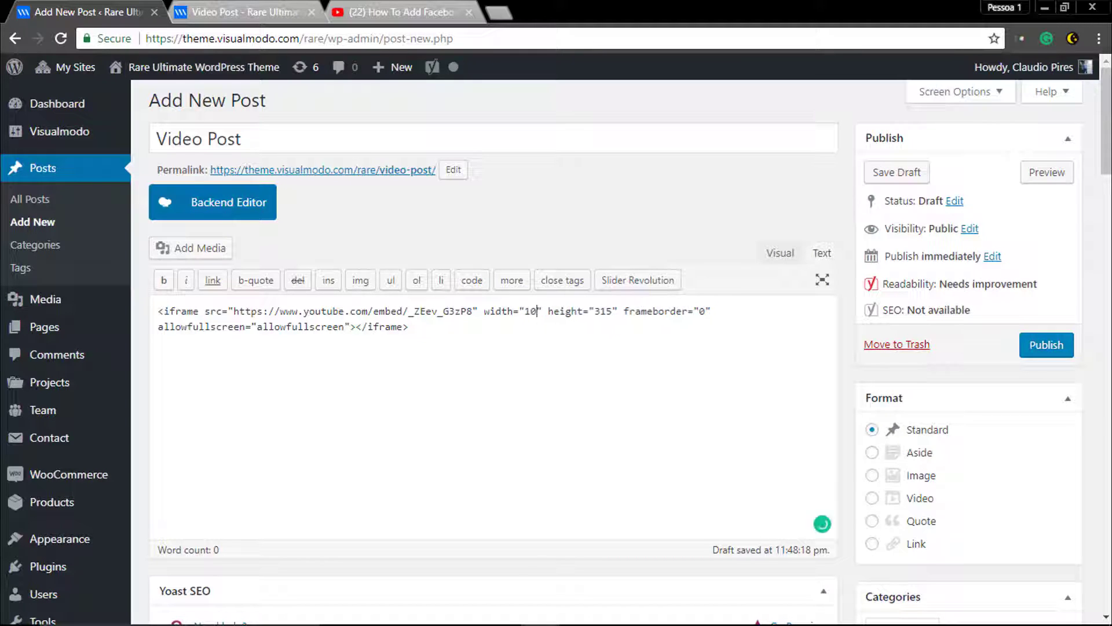
text(0%)
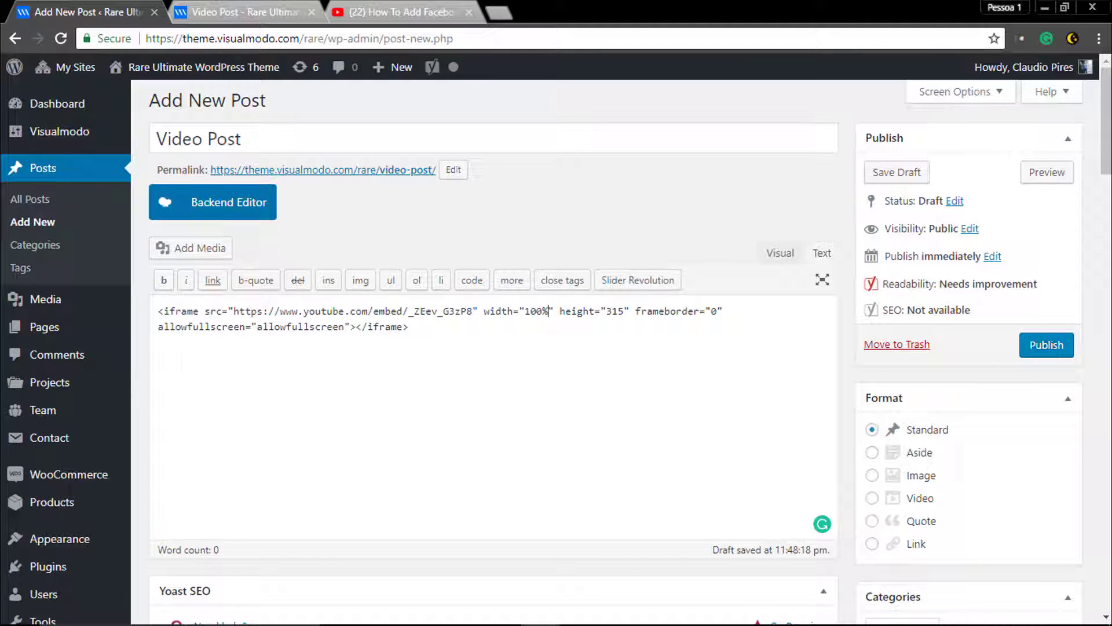
double_click(614, 312)
text(450)
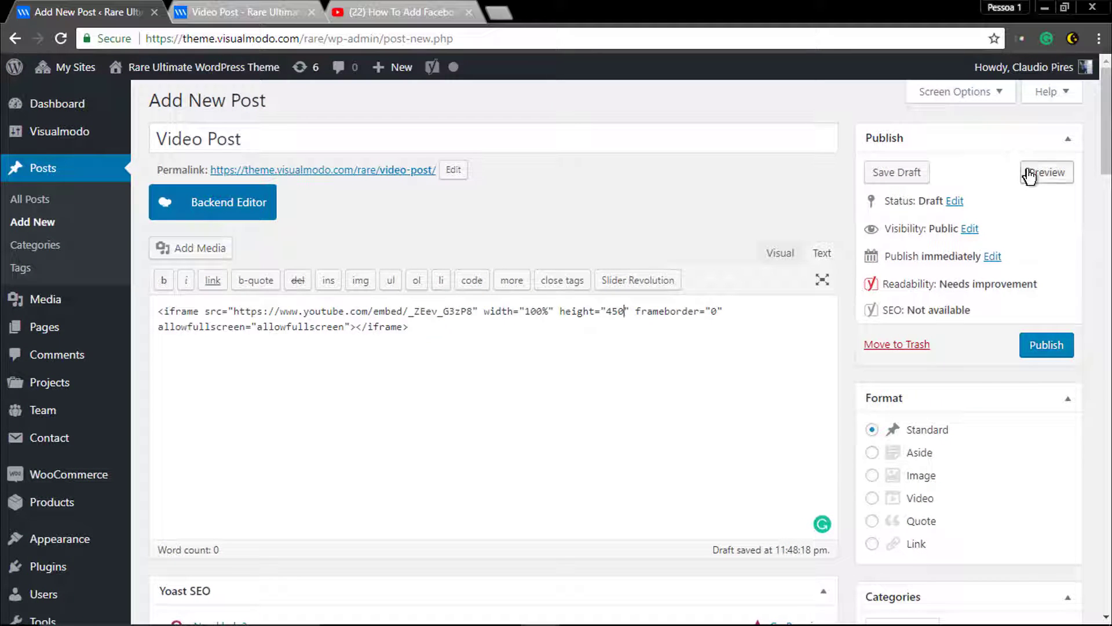
click(1034, 175)
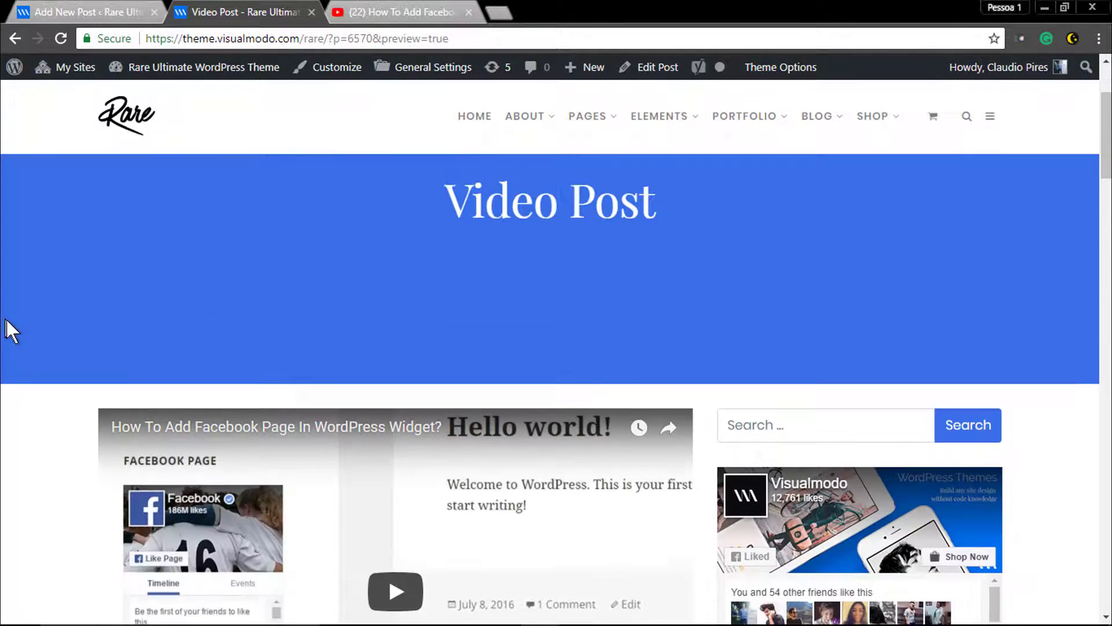
Abandon the unsaved post for a new blank page in the Visual editor
click(35, 12)
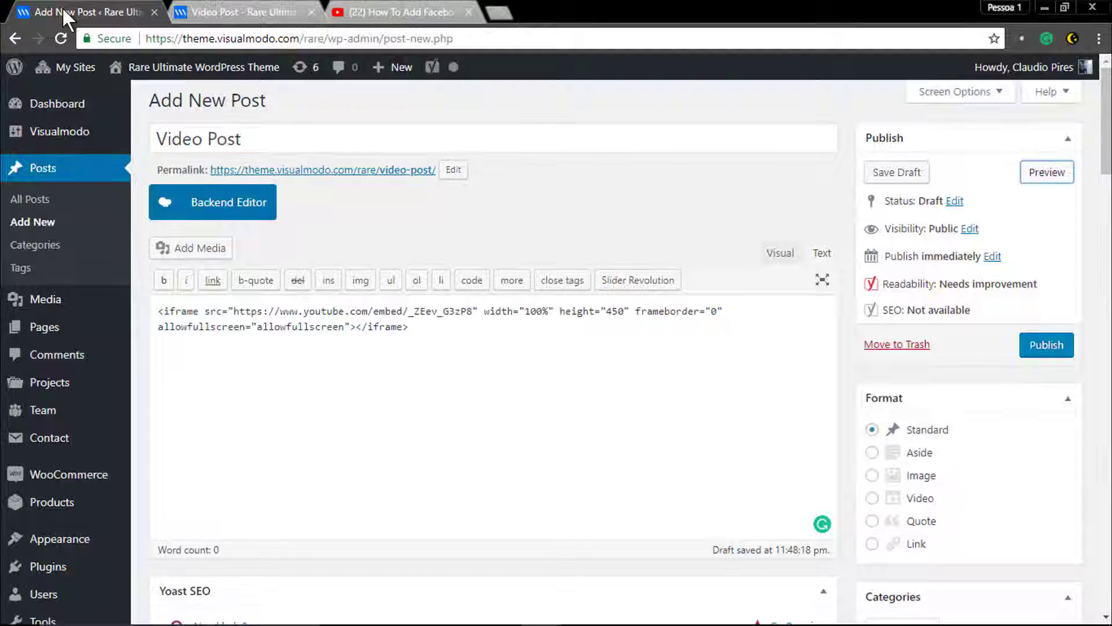
mouse_move(43, 327)
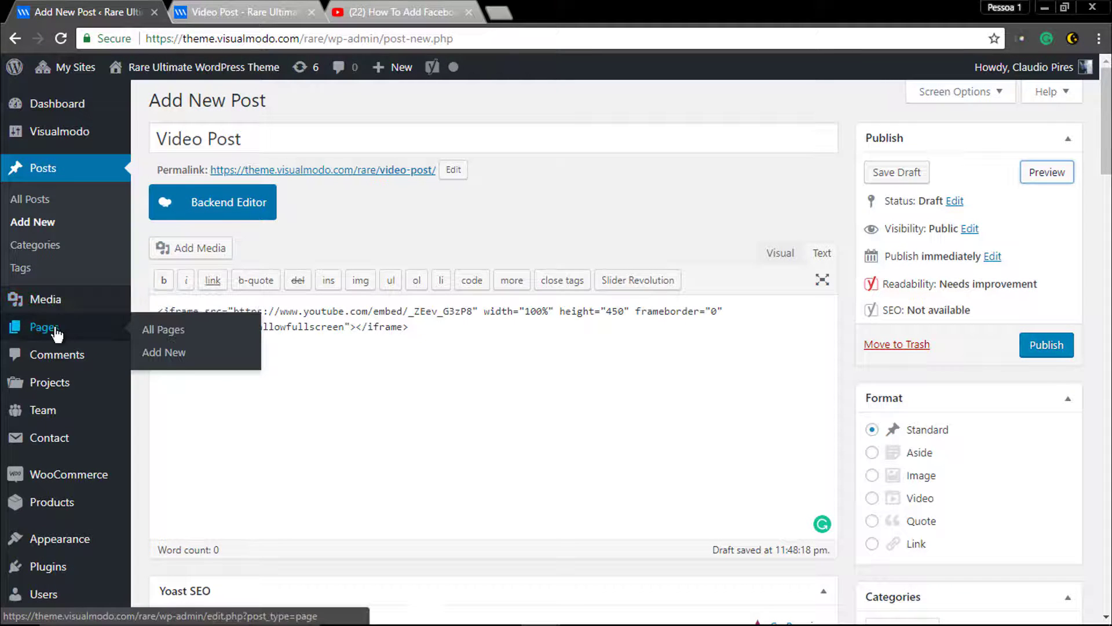
click(172, 352)
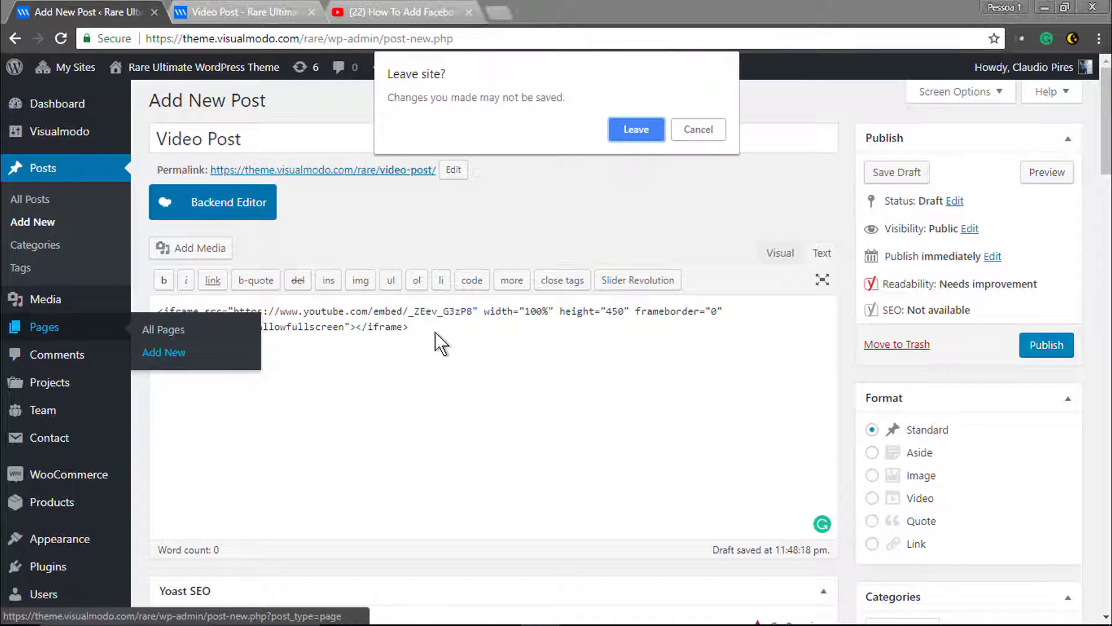
click(636, 132)
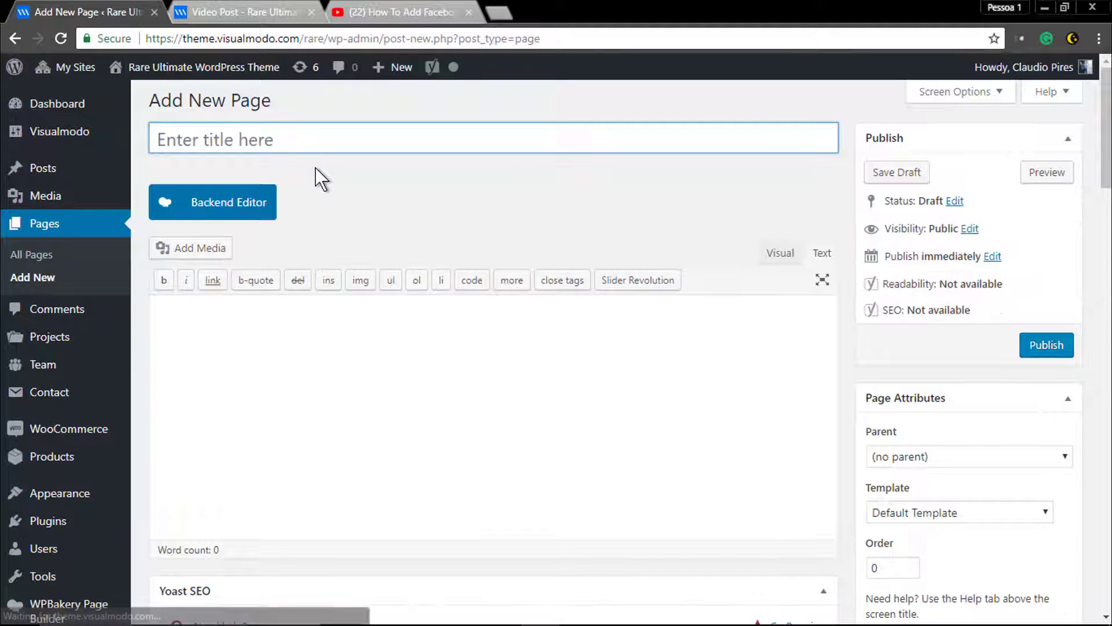
click(780, 254)
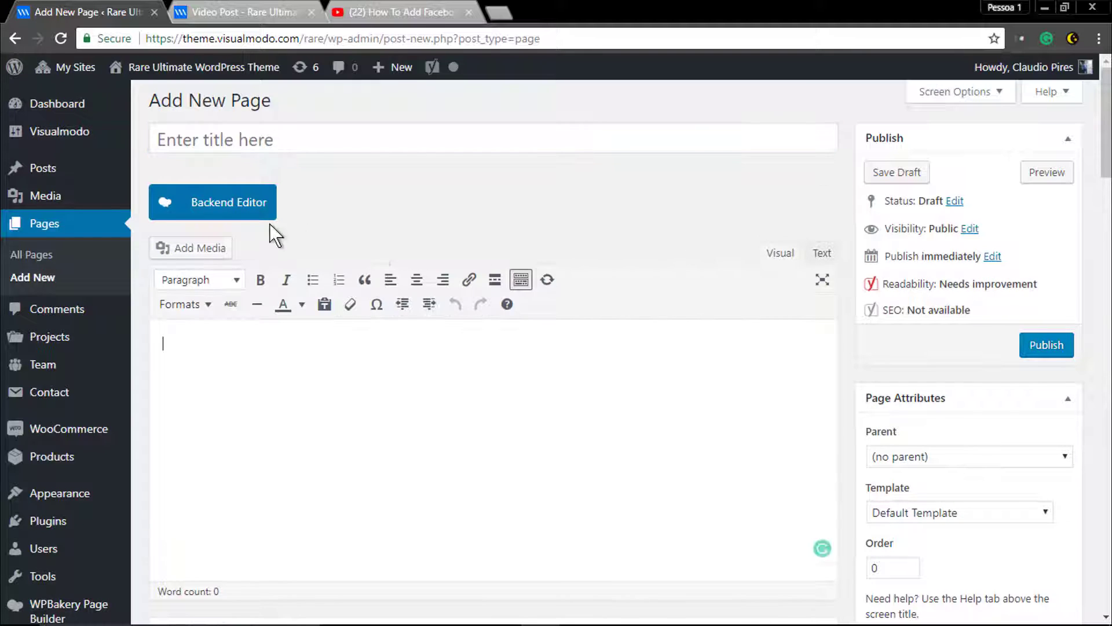
Enable the Backend Editor page builder and add a Video Player element
click(220, 208)
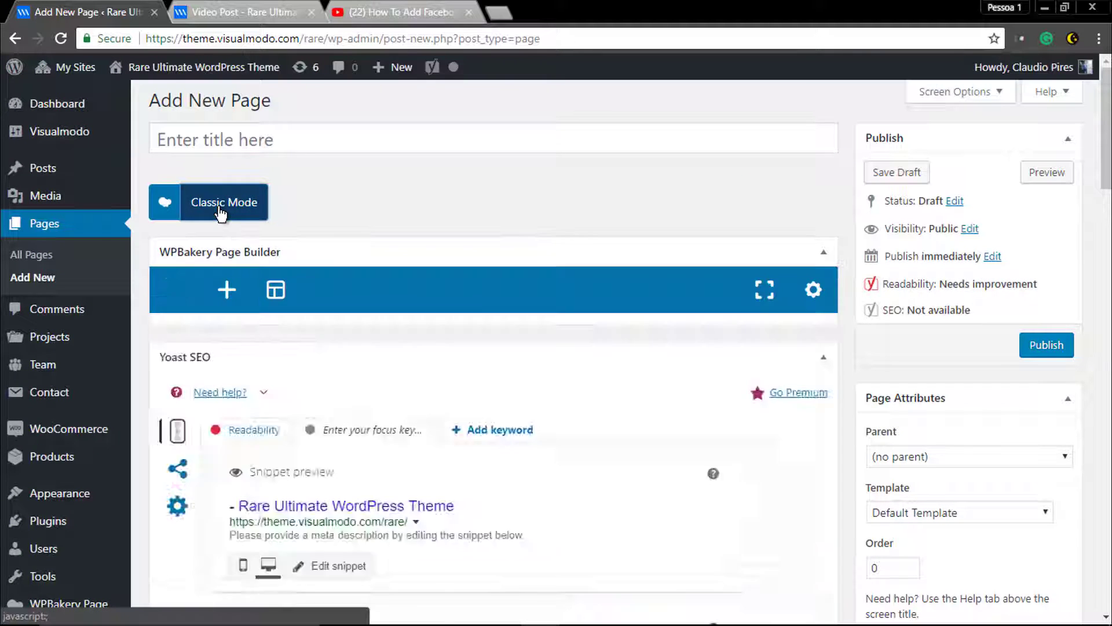
click(226, 293)
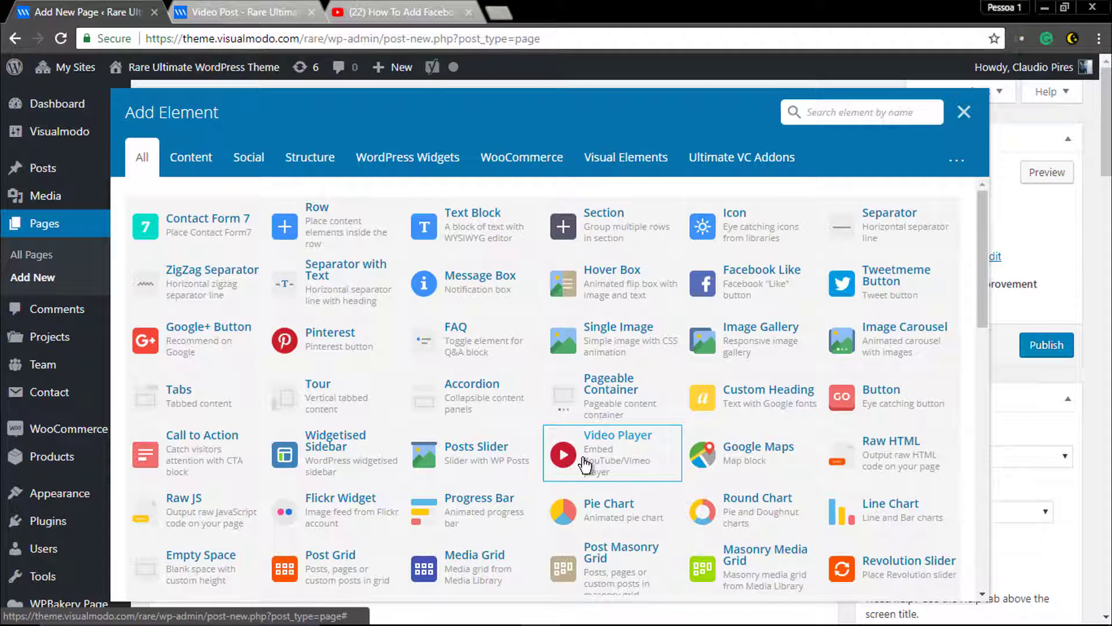
click(585, 459)
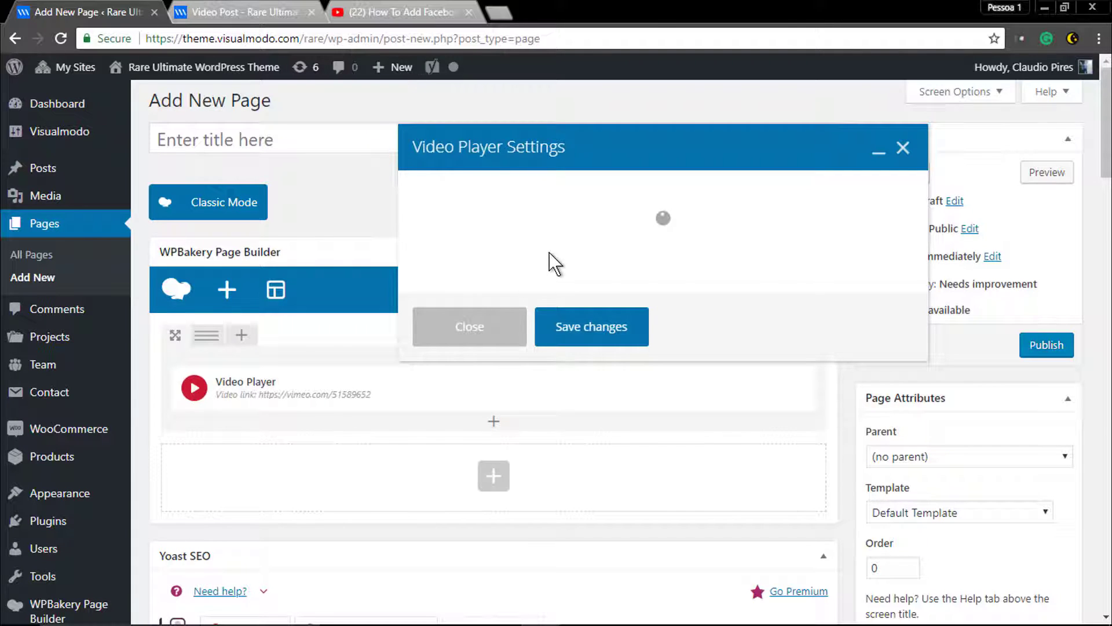
Title the Video Player 'Video', replace the Vimeo link with the YouTube URL, and save
click(467, 268)
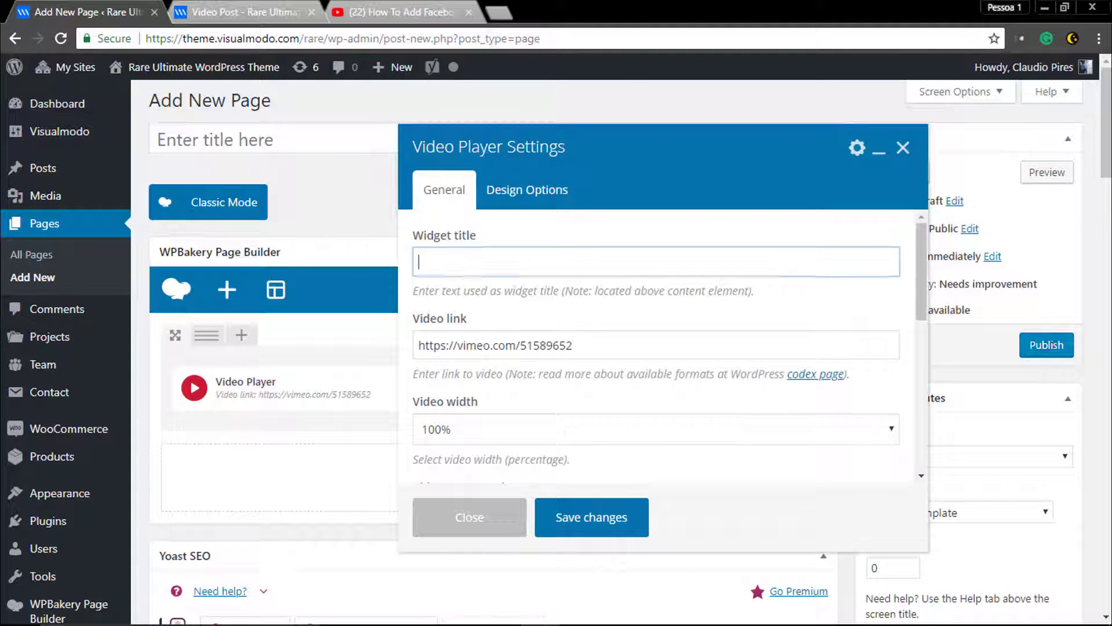
text(Video)
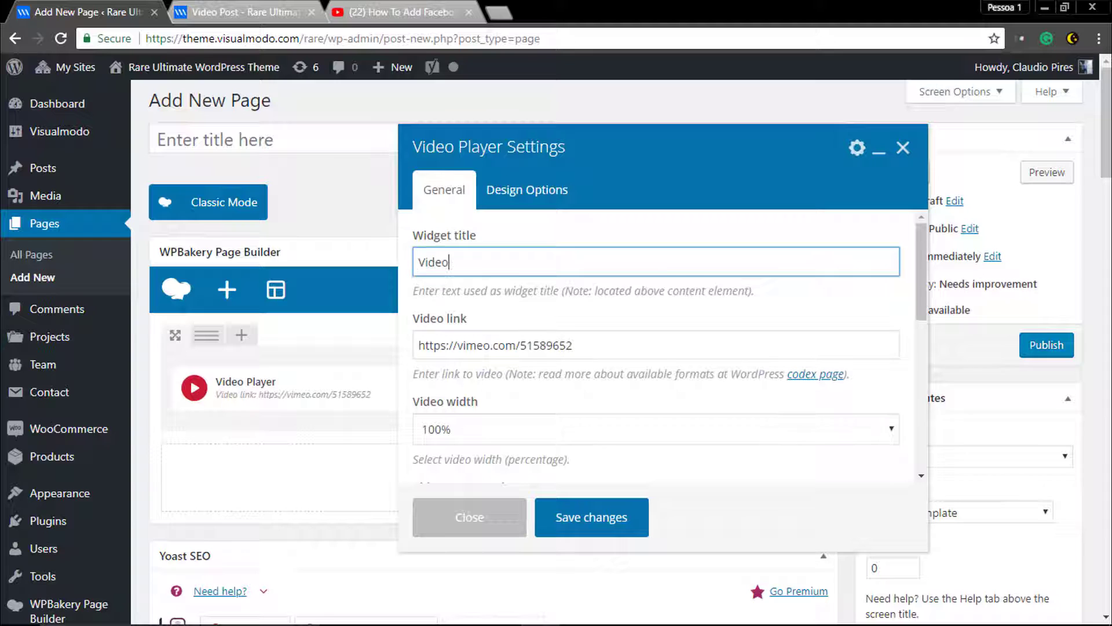
click(520, 431)
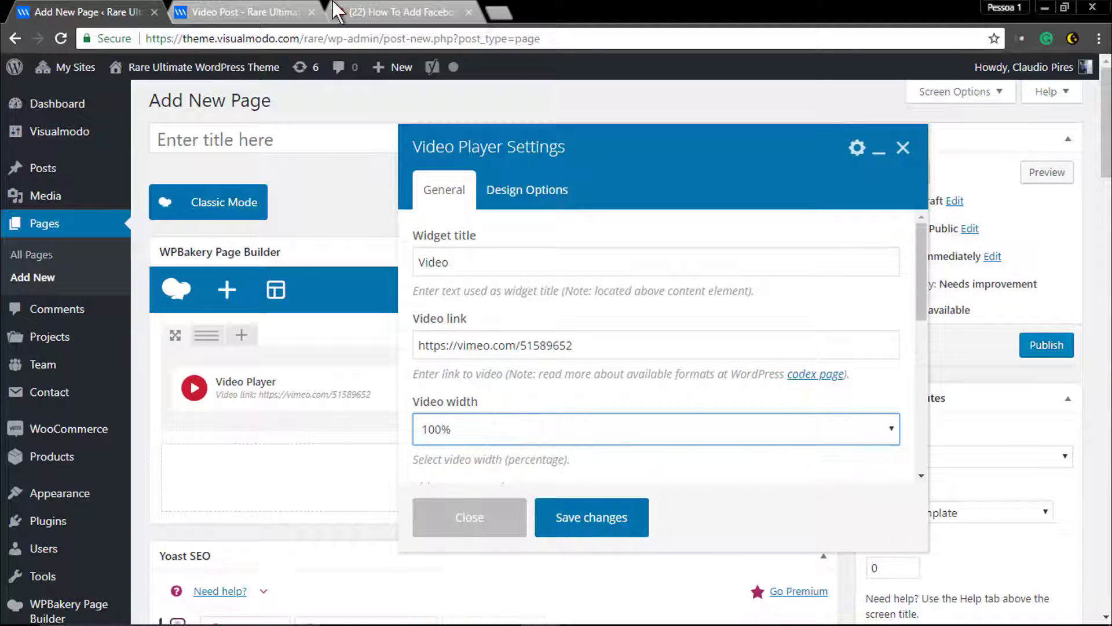
click(367, 22)
click(87, 12)
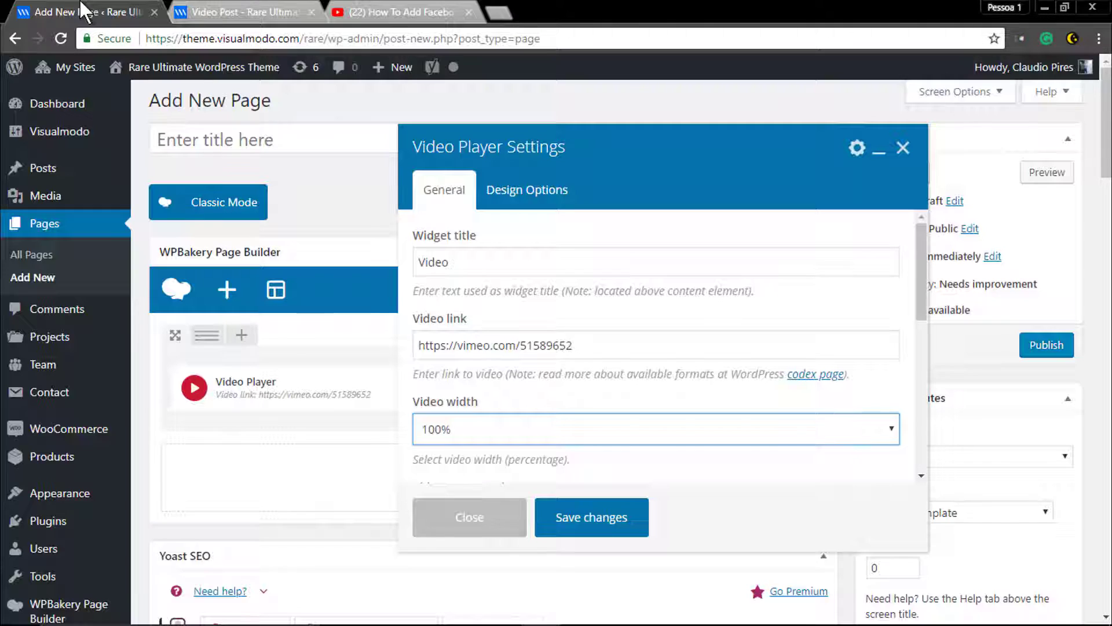
triple_click(551, 346)
text(https://www.youtube.com/watch?v=_ZEev_G3zP8)
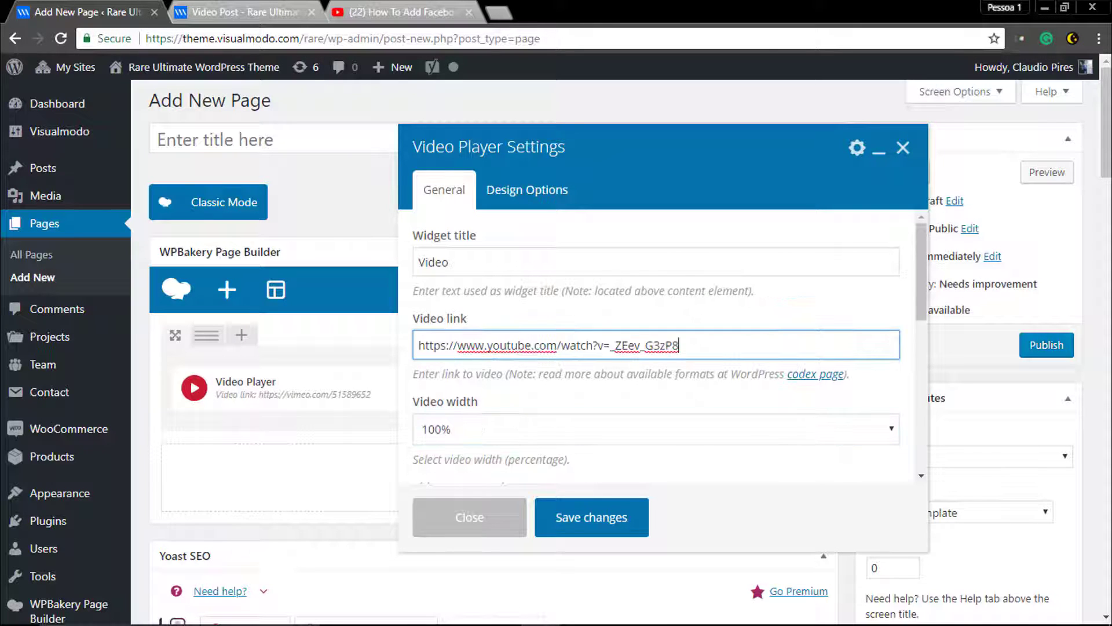
click(582, 518)
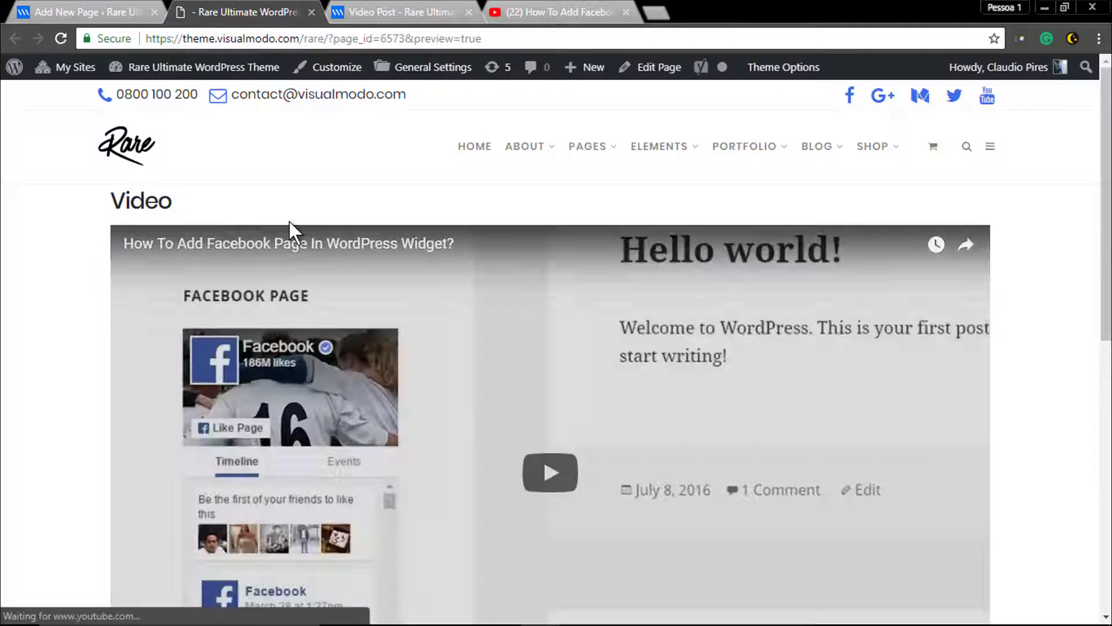
Split the row into 1/2 + 1/2 columns and place a cloned Video Player in the right column
scroll(131, 264, down, 1)
scroll(69, 278, down, 4)
scroll(45, 338, up, 2)
scroll(49, 328, up, 3)
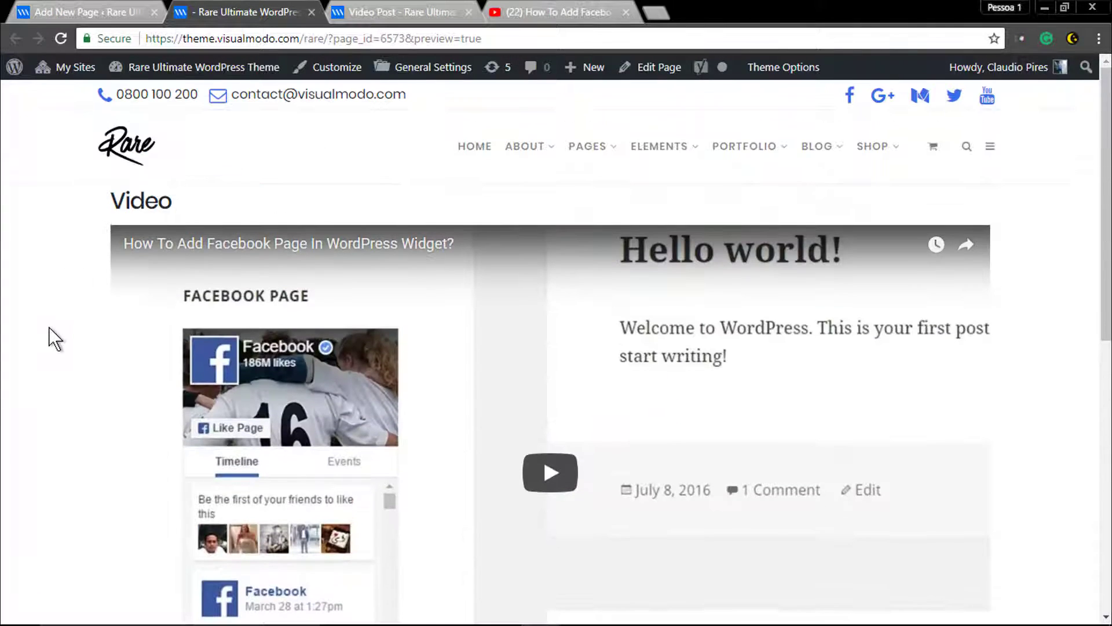
click(81, 11)
mouse_move(206, 335)
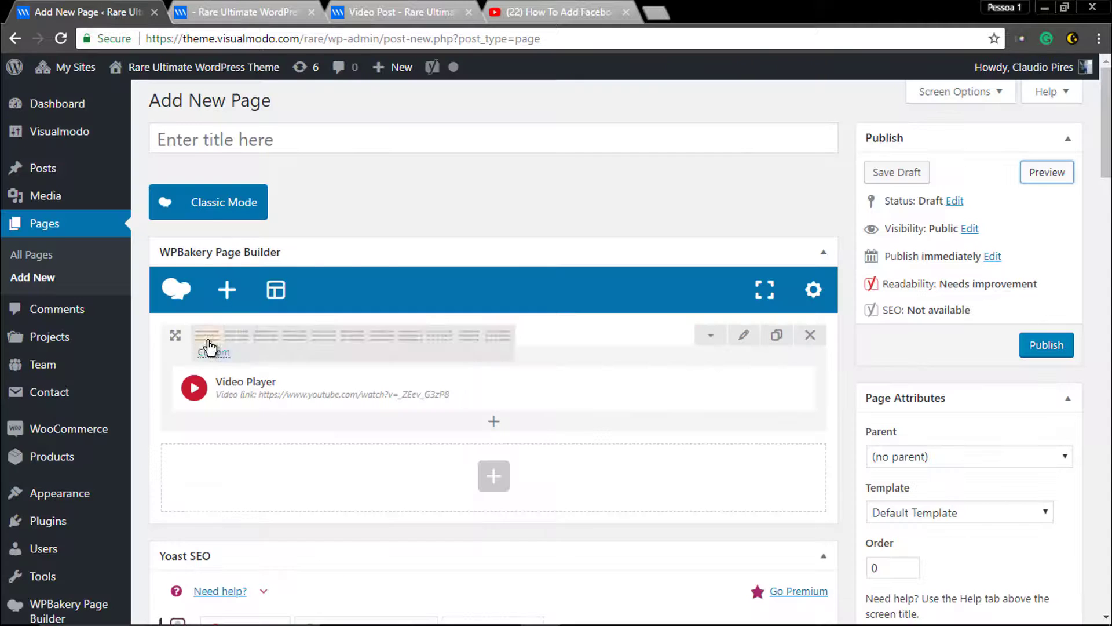
click(241, 341)
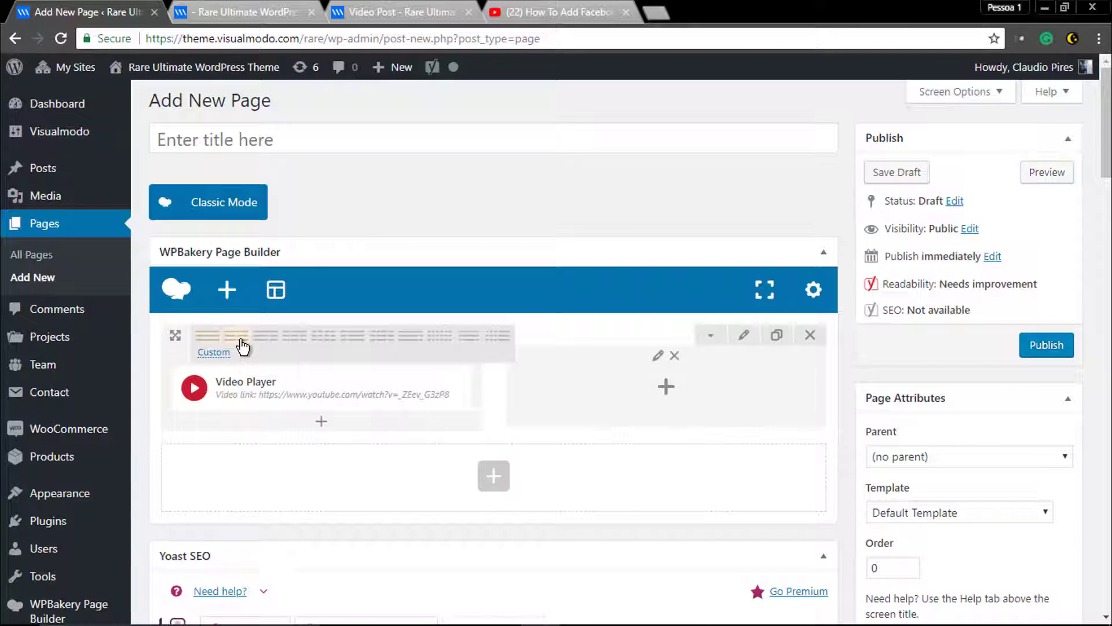
click(364, 387)
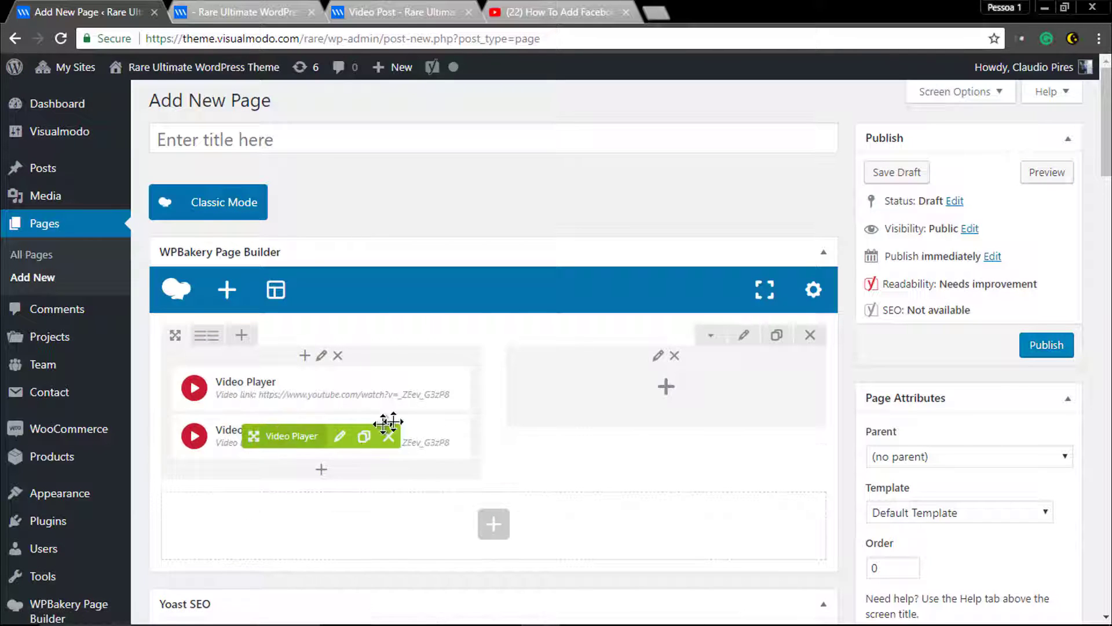
drag(387, 430, 608, 387)
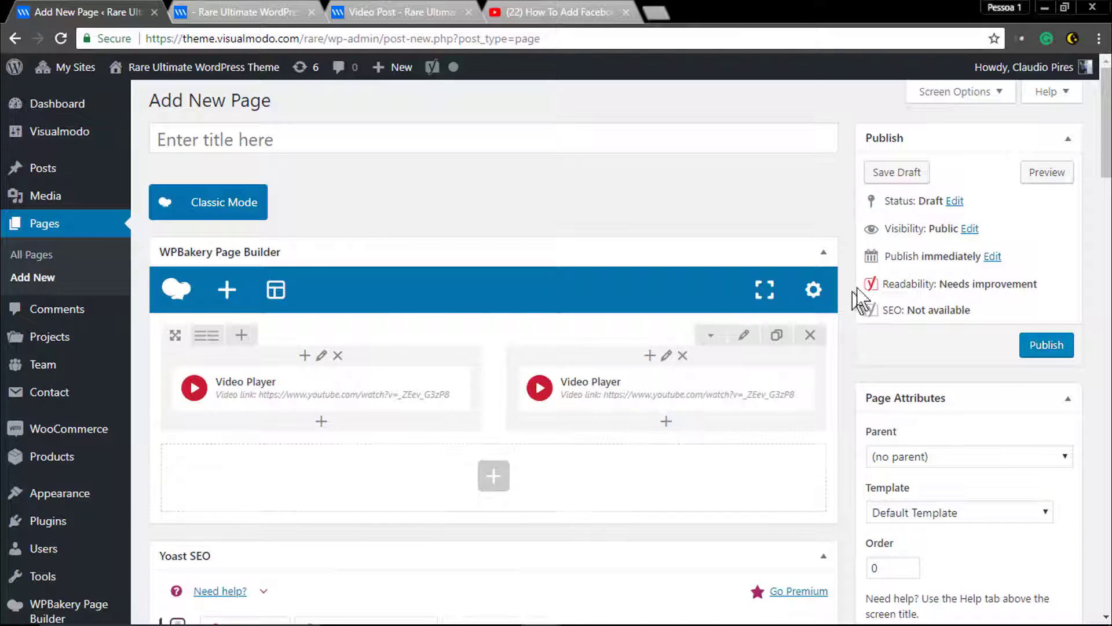
Preview the page showing the two side-by-side embedded videos
click(1031, 172)
click(263, 11)
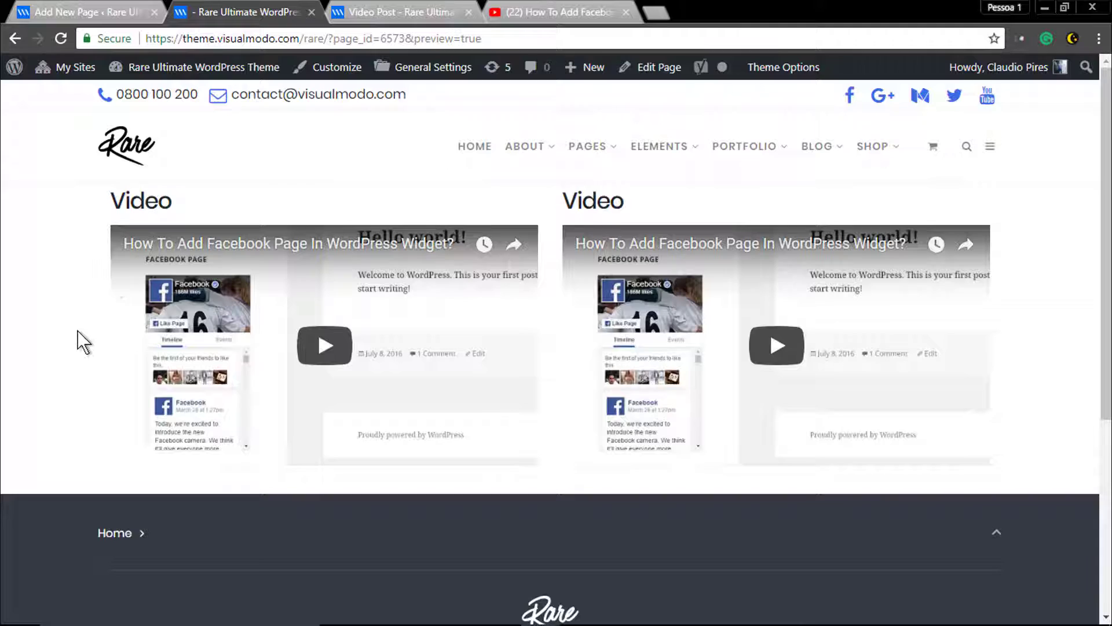
scroll(82, 342, down, 2)
scroll(82, 342, up, 2)
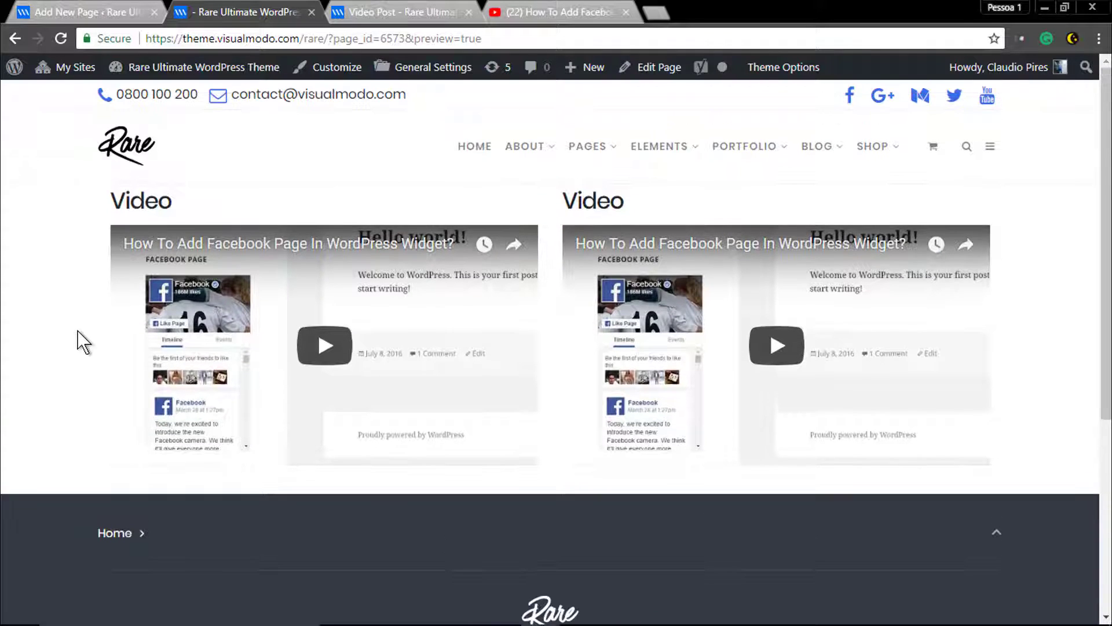